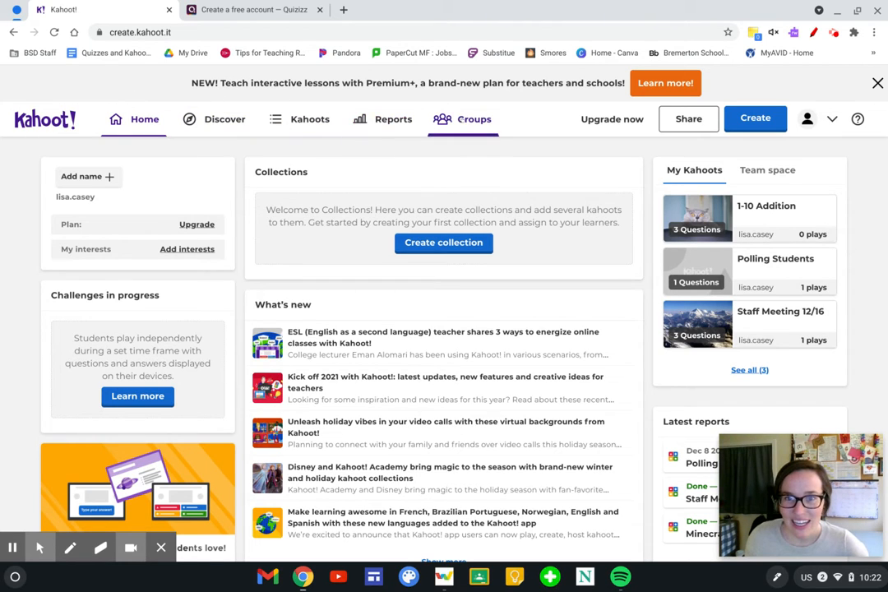
Create a new blank kahoot and enter "1+1=" as the text of its first quiz question.
click(771, 123)
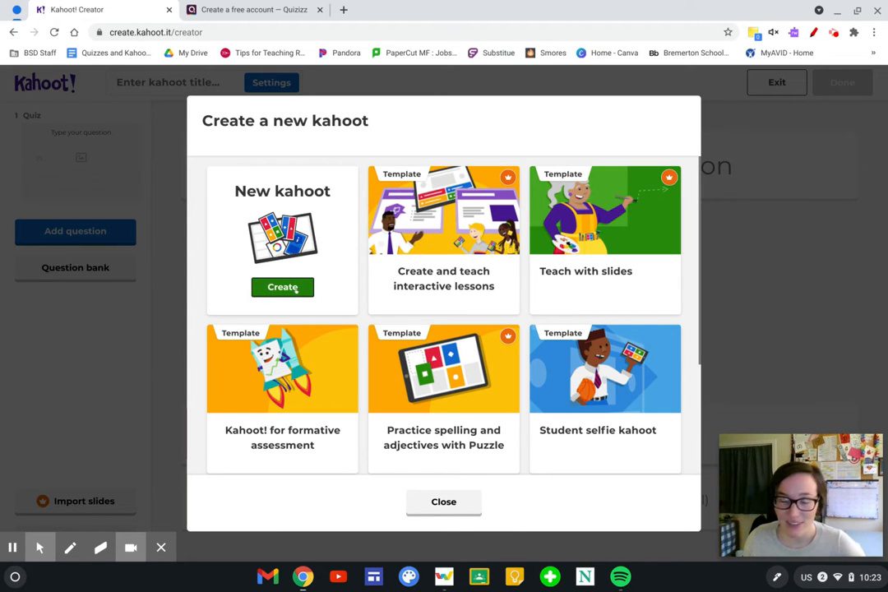
click(294, 288)
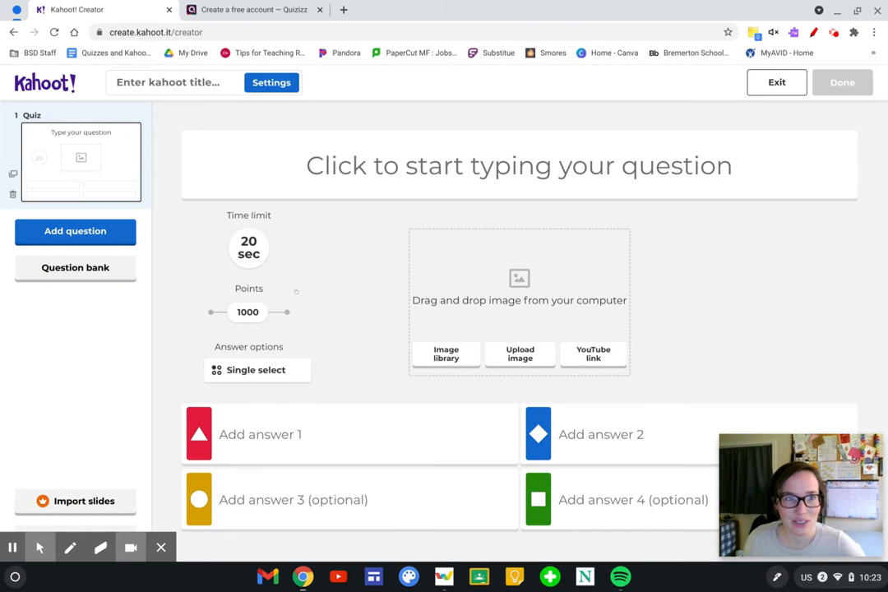
mouse_move(809, 521)
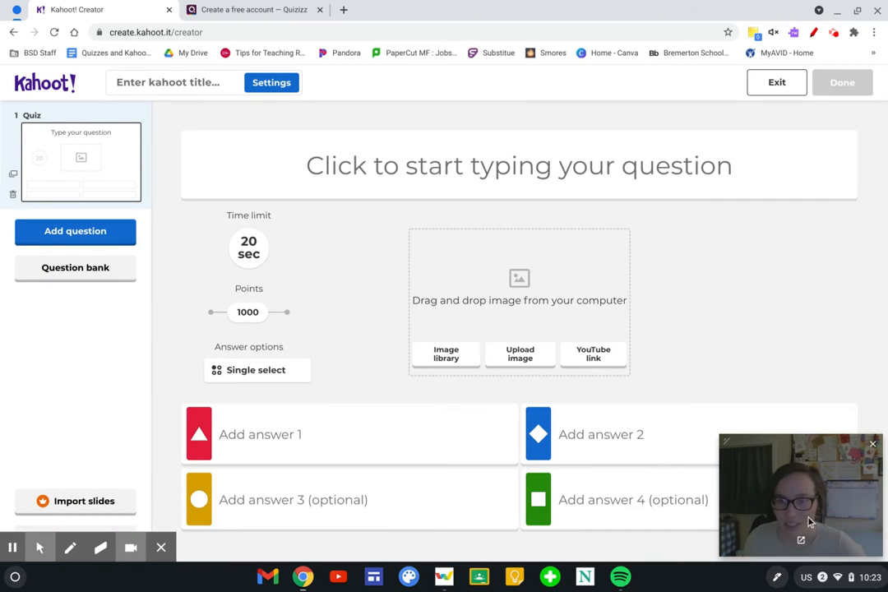
drag(810, 518, 824, 286)
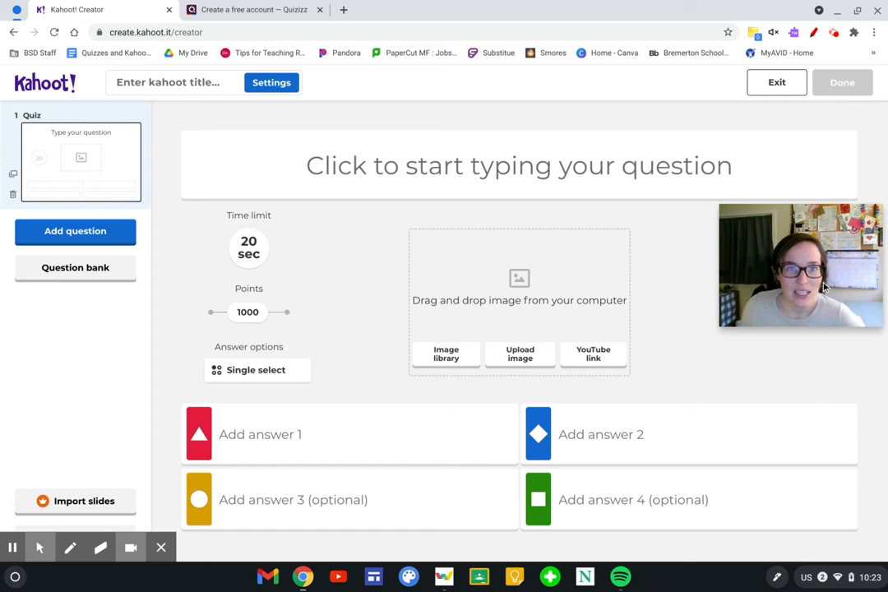
click(562, 157)
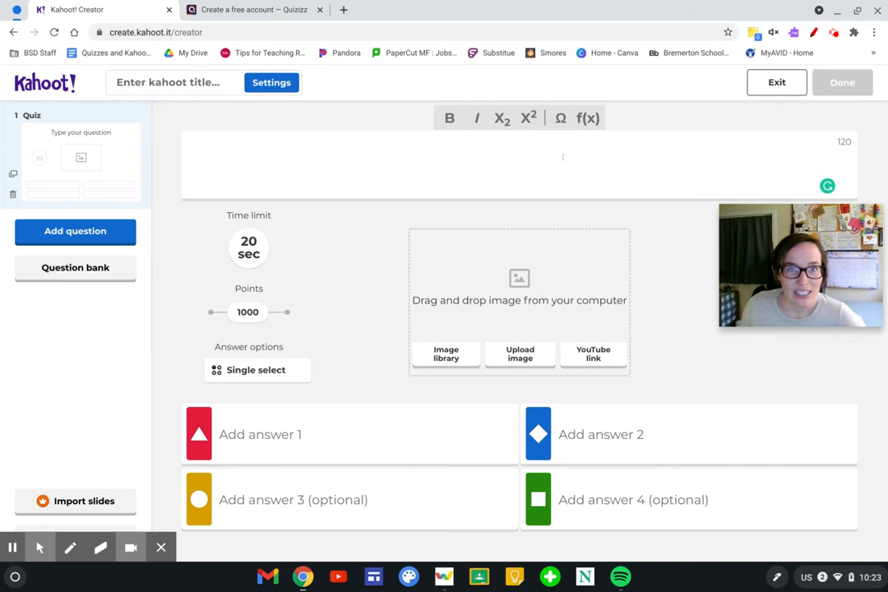
text(1+)
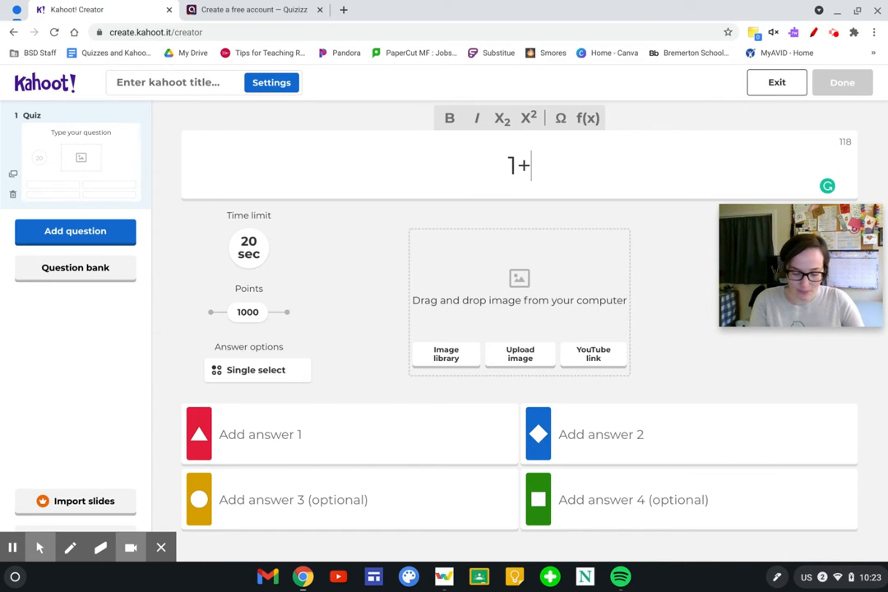
text(1=)
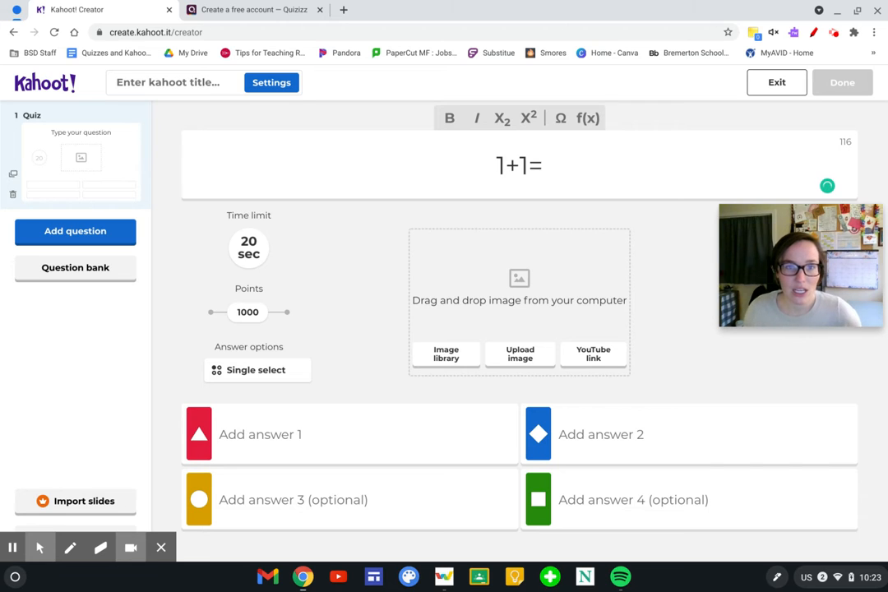
Fill answers 1 to 4 with 1, 3, 2 and 4, and mark the answer 2 as correct.
click(281, 435)
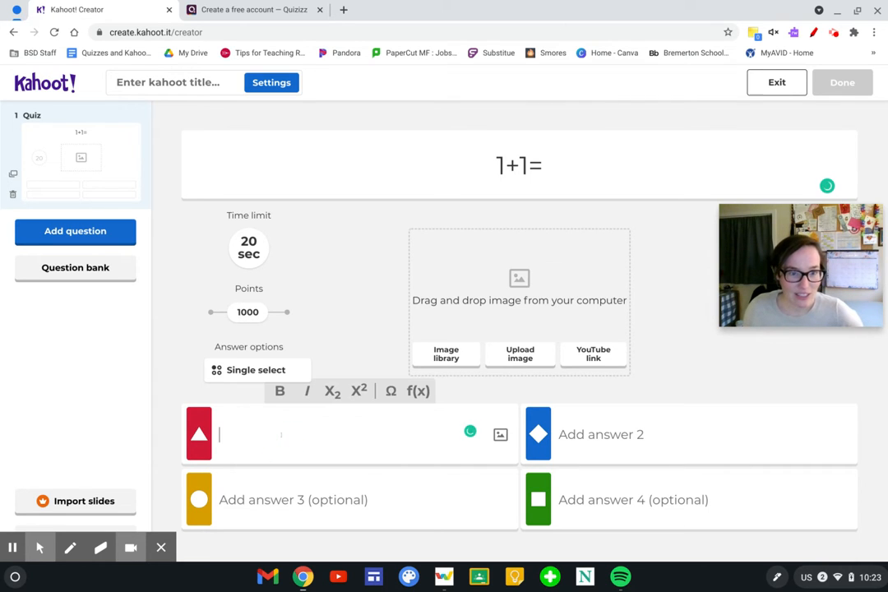
text(1)
click(281, 499)
text(2)
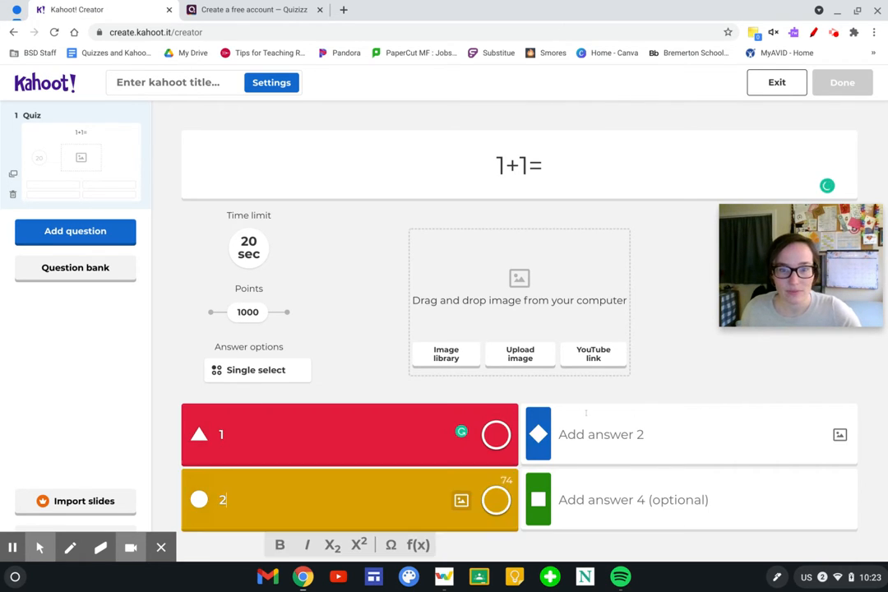
click(605, 452)
click(578, 427)
text(3)
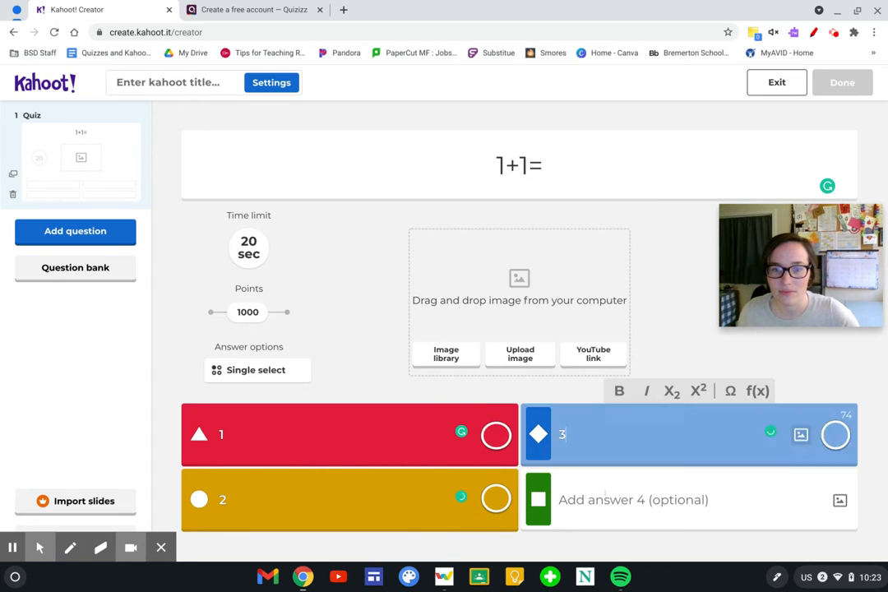
click(605, 493)
text(4)
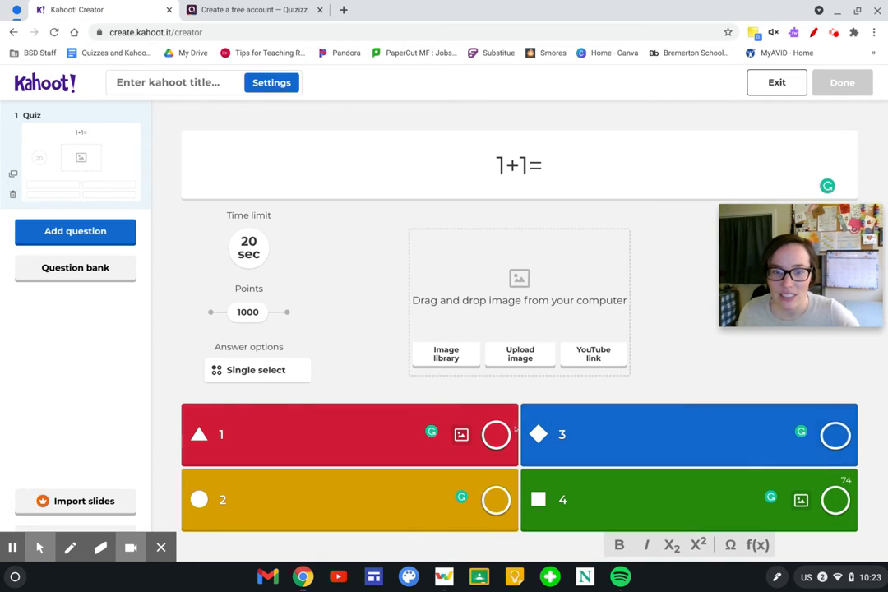
click(496, 434)
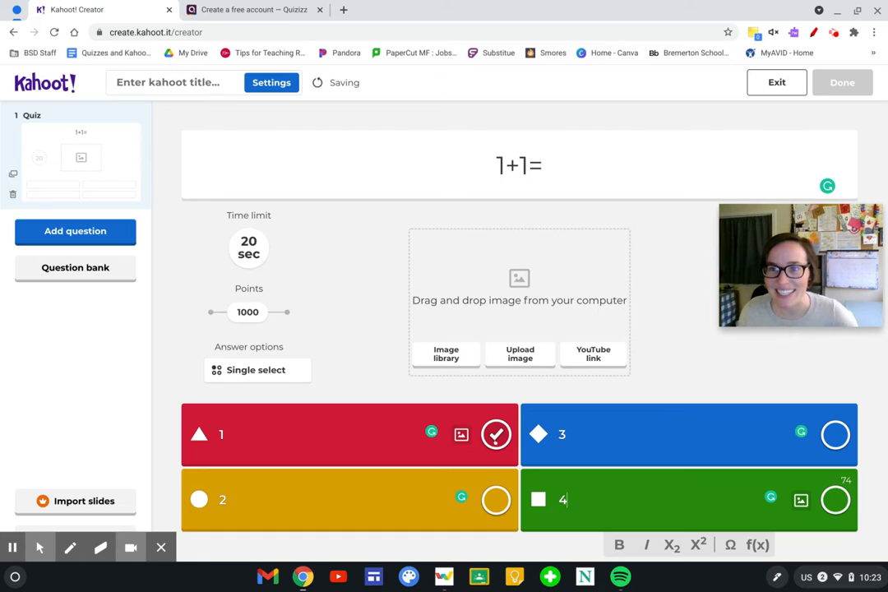
click(496, 500)
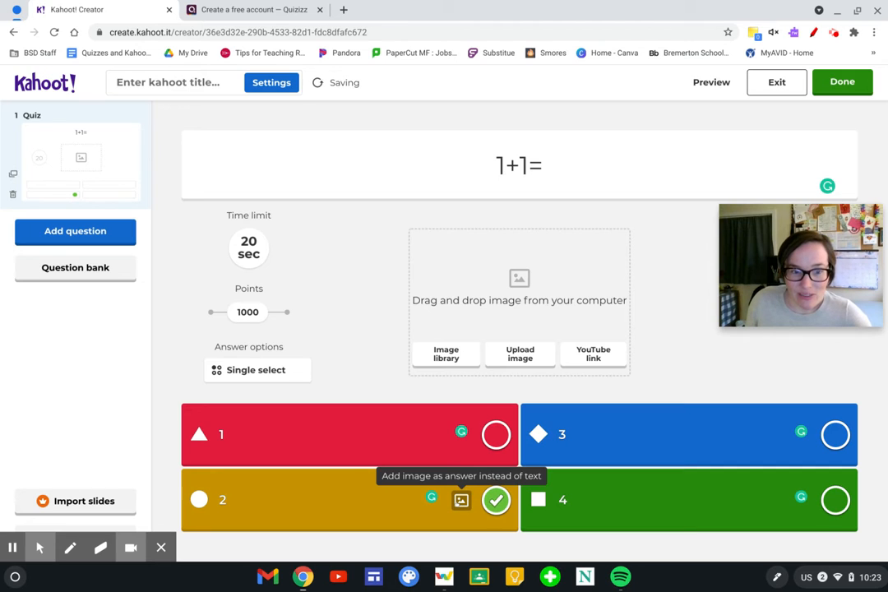
click(461, 500)
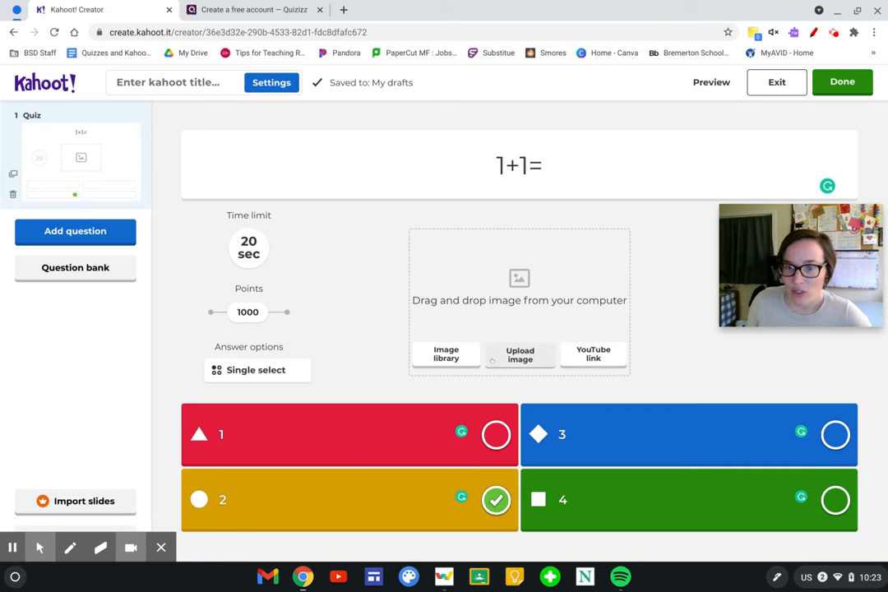
click(593, 362)
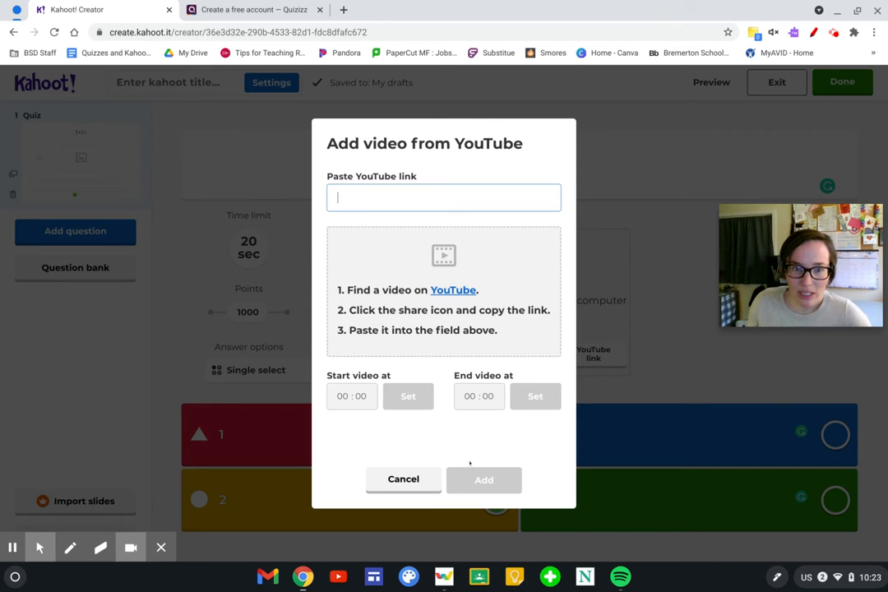
click(417, 481)
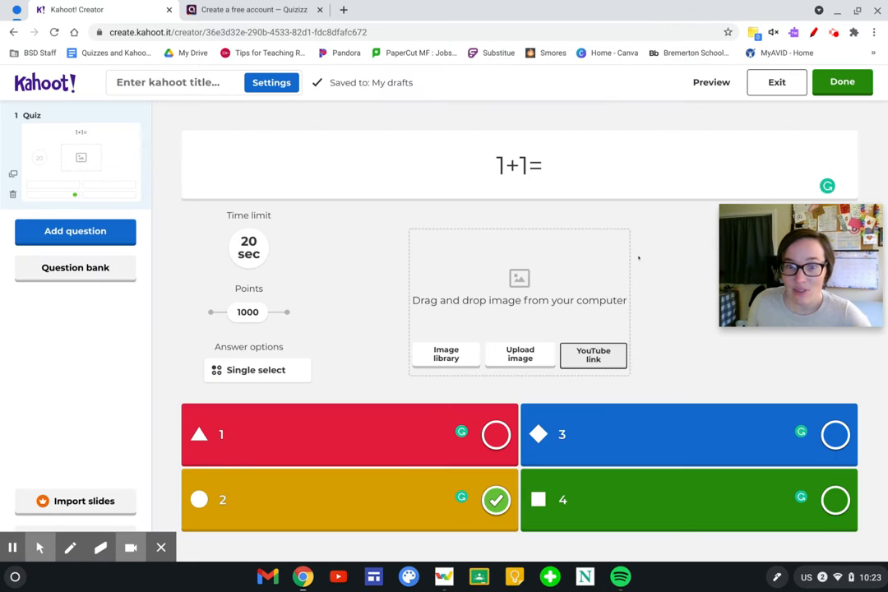
Add the cereal bowl picture with the smiling spoon from the image library to the 1+1= question.
click(450, 355)
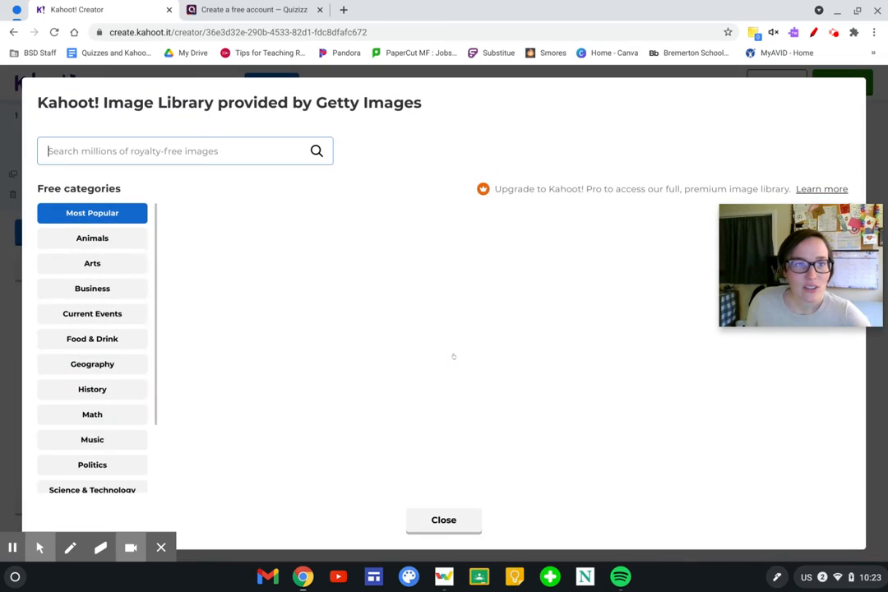
scroll(573, 321, down, 3)
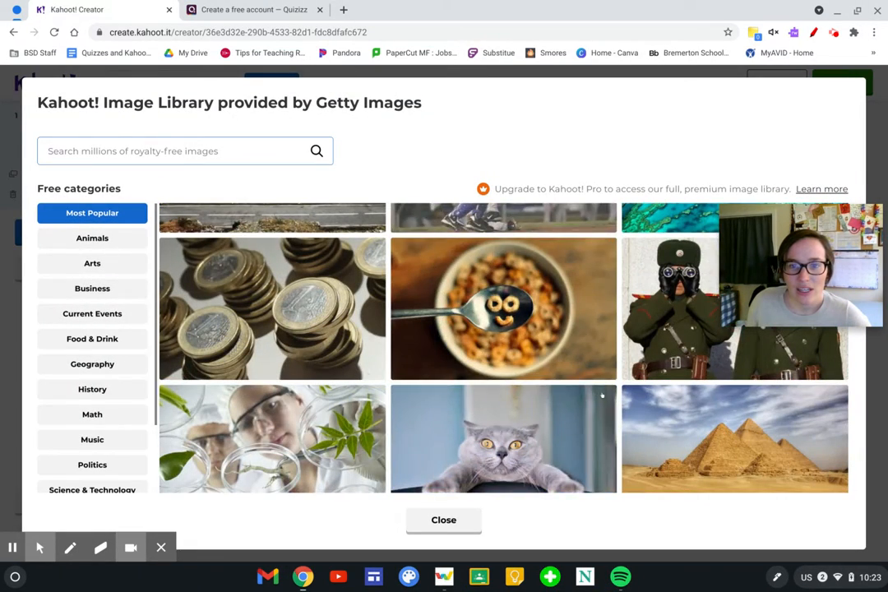
click(573, 321)
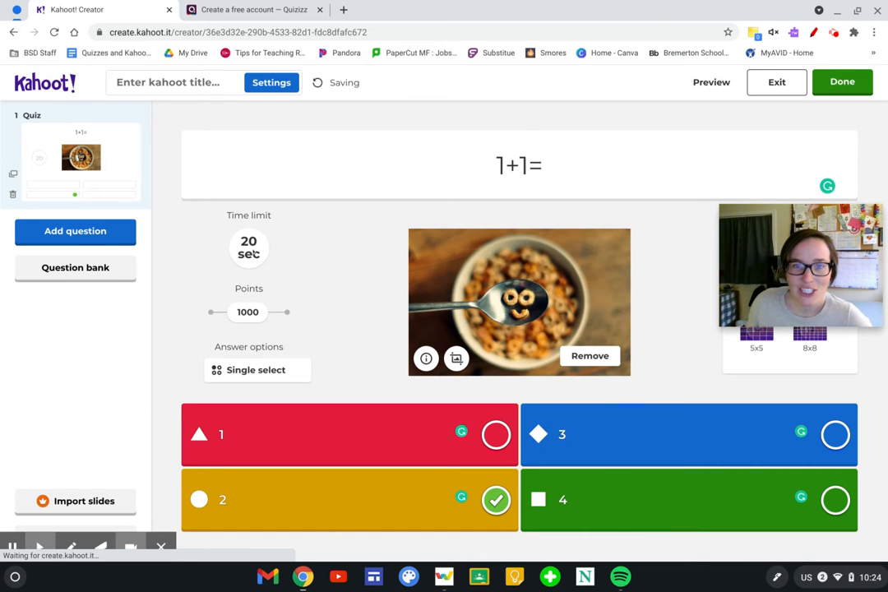
Examine the available time limits and the single-select and multi-select answer options for the question.
click(248, 246)
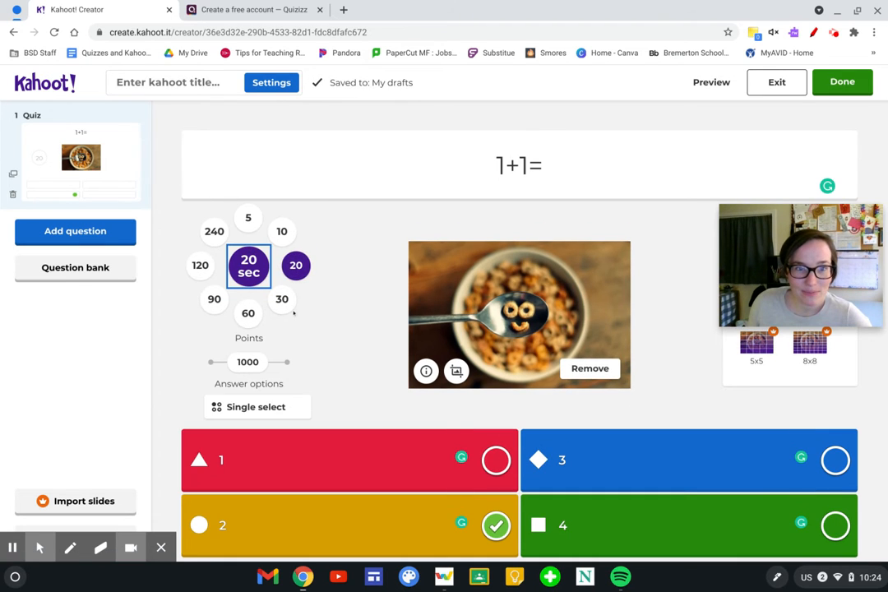
click(341, 312)
click(256, 371)
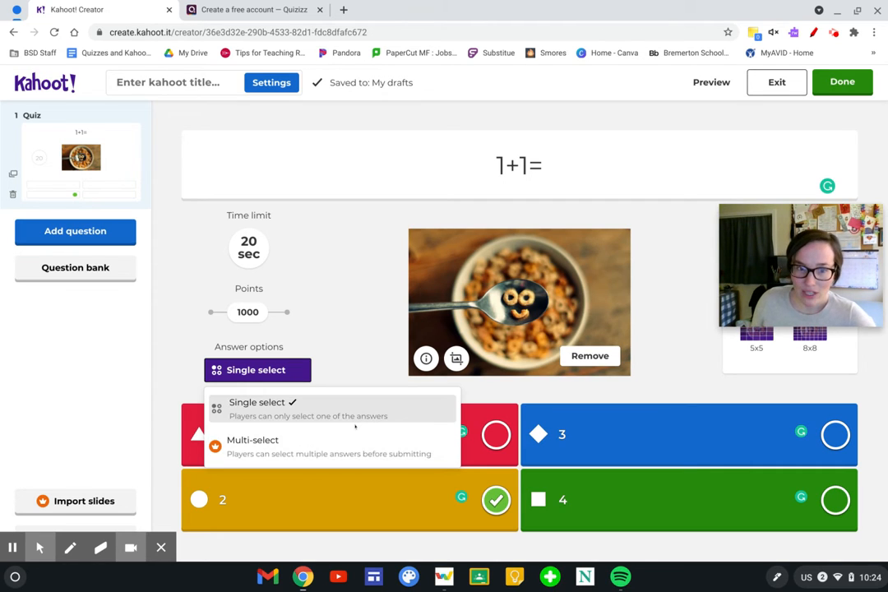
Try the 8x8 image reveal on the cereal picture and switch it back to Original.
click(814, 343)
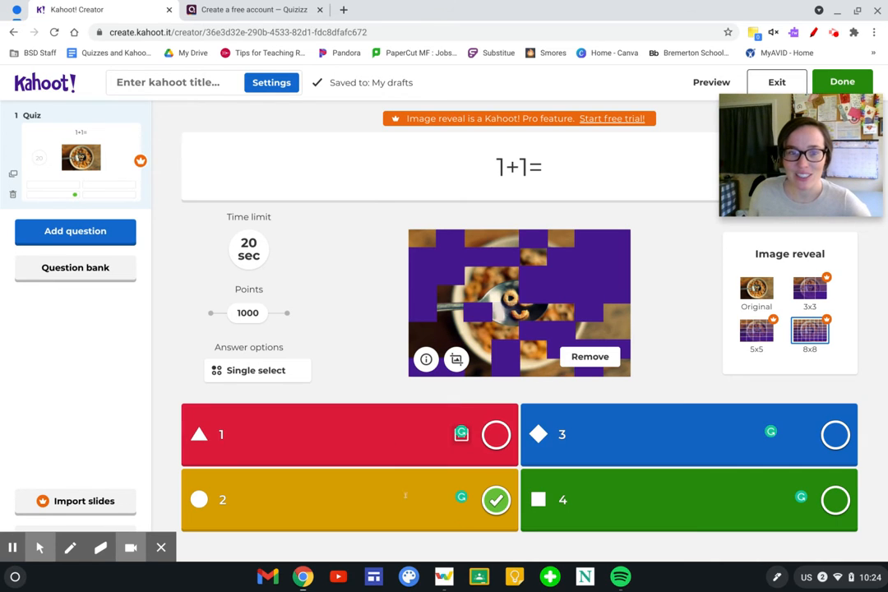
mouse_move(810, 329)
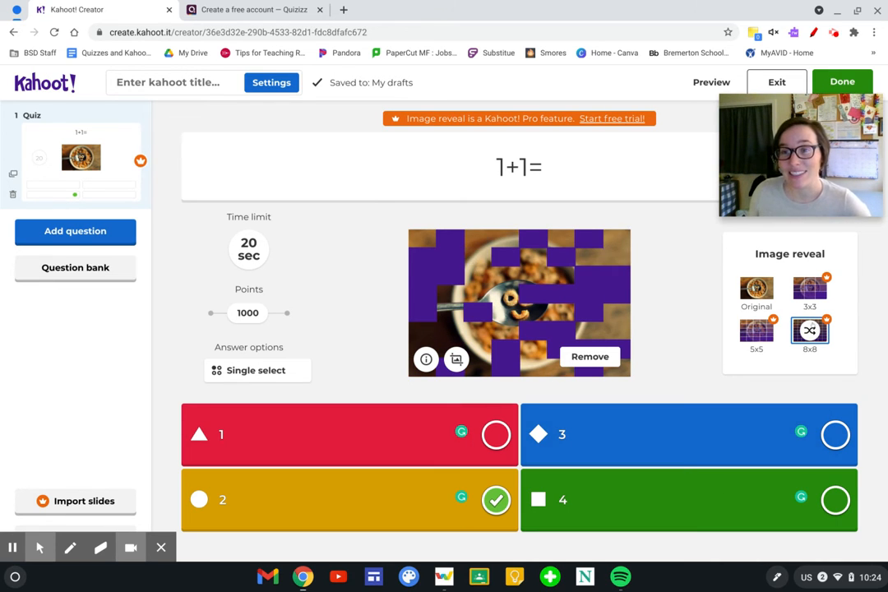
click(755, 288)
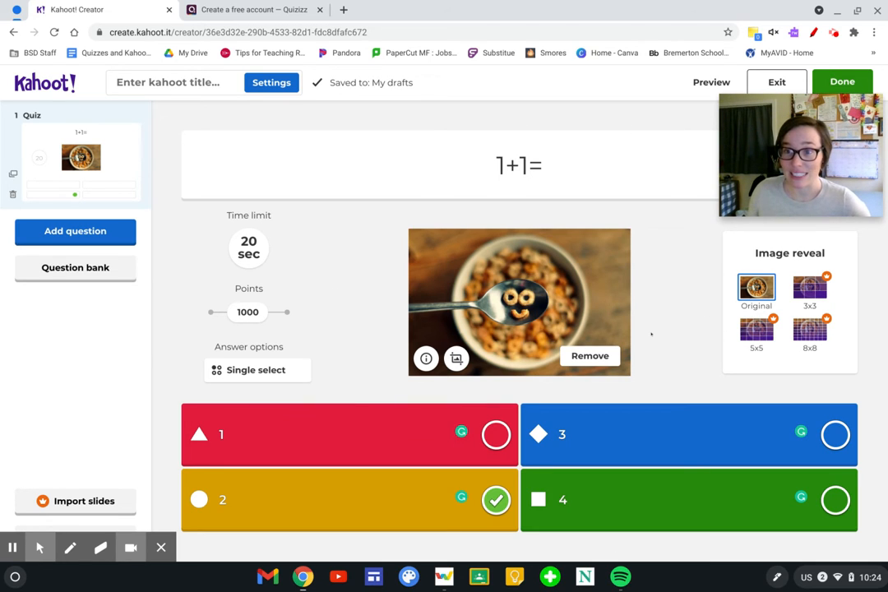
Add a True or false question to the kahoot and duplicate the 1+1= quiz question.
click(118, 234)
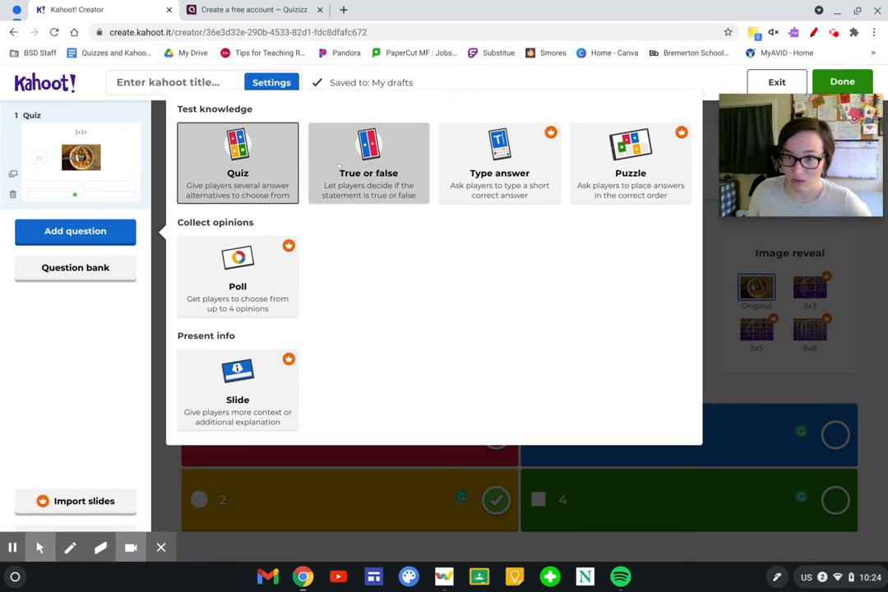
click(339, 165)
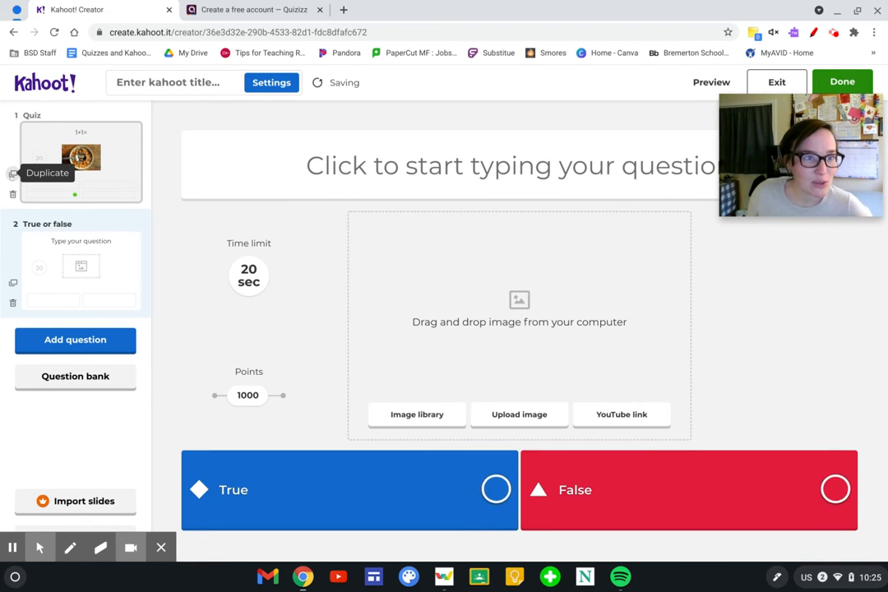
click(13, 174)
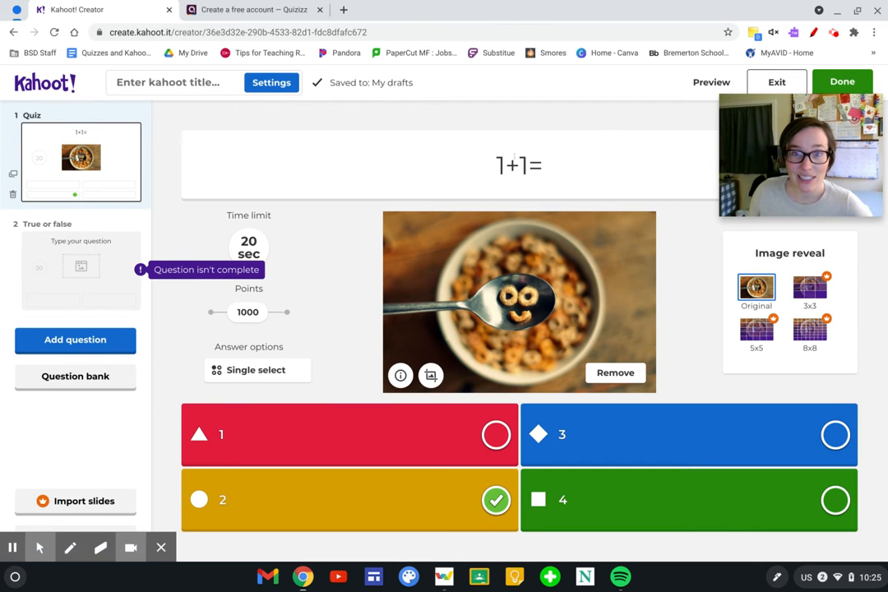
Change the duplicated question to "1+2=" and mark 3 as its correct answer in place of 2.
click(527, 166)
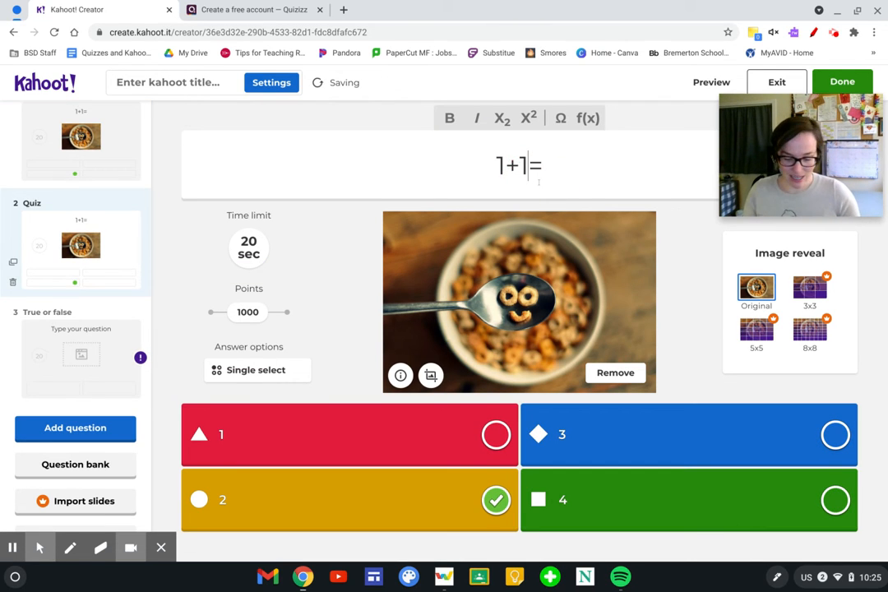
key(BackSpace)
text(2)
click(835, 434)
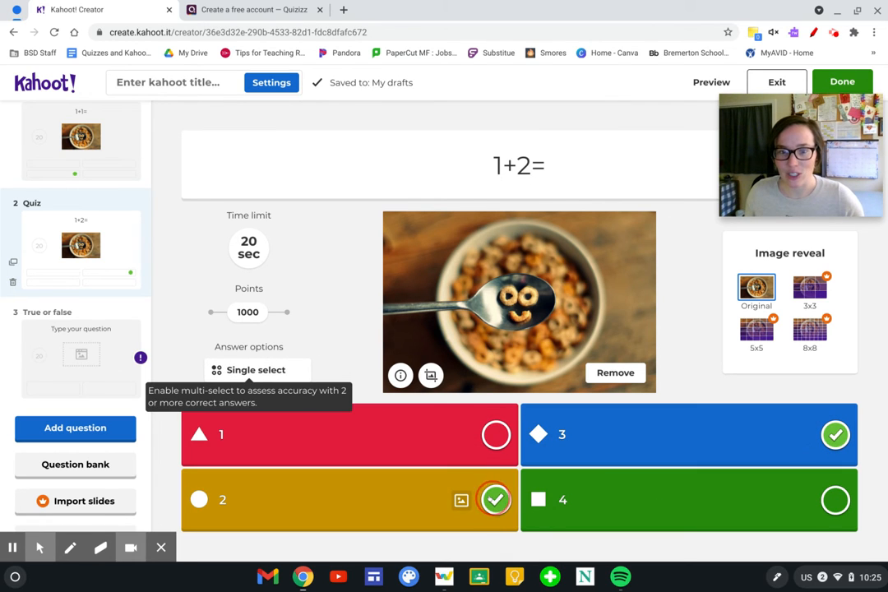
Enter "1+3=4" as the True or false question and mark True as the correct answer.
click(51, 345)
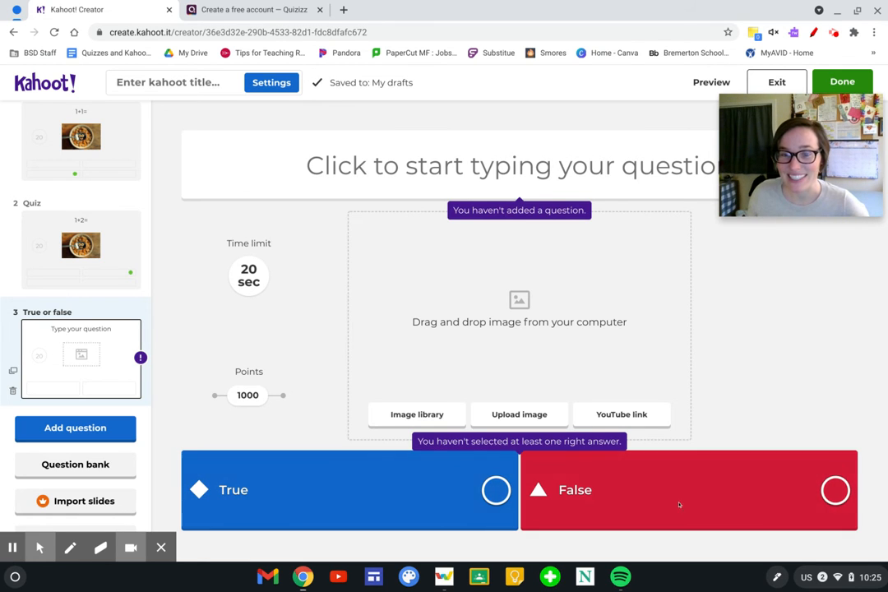
click(513, 172)
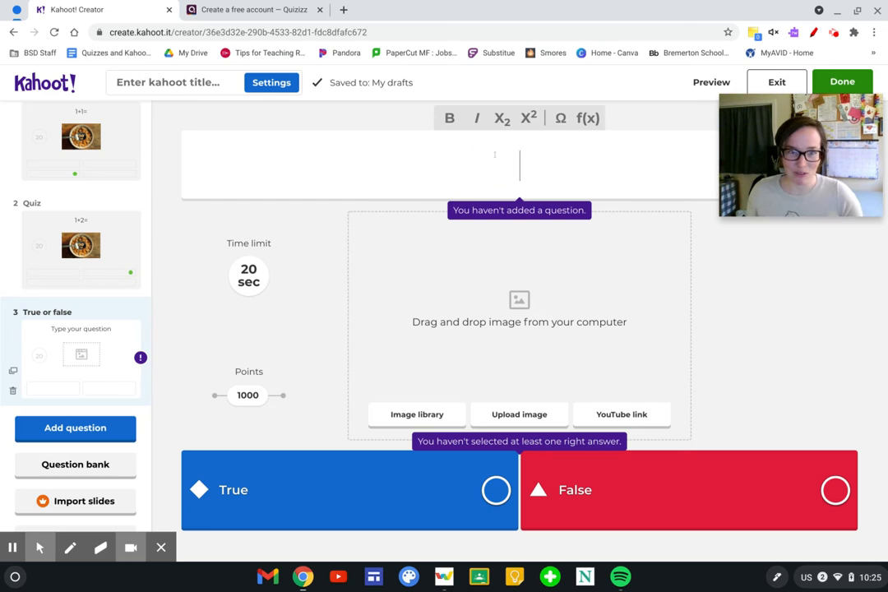
text(1+)
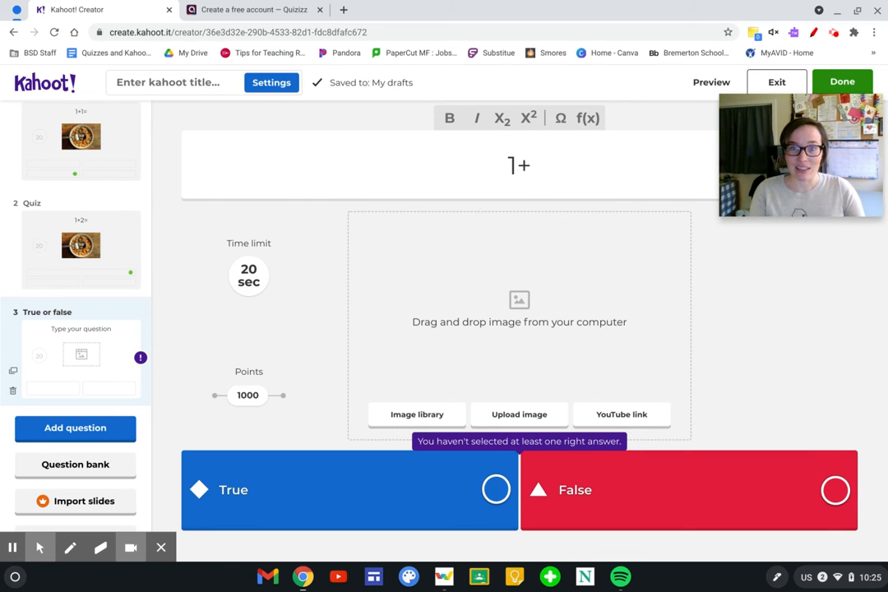
text(3=4)
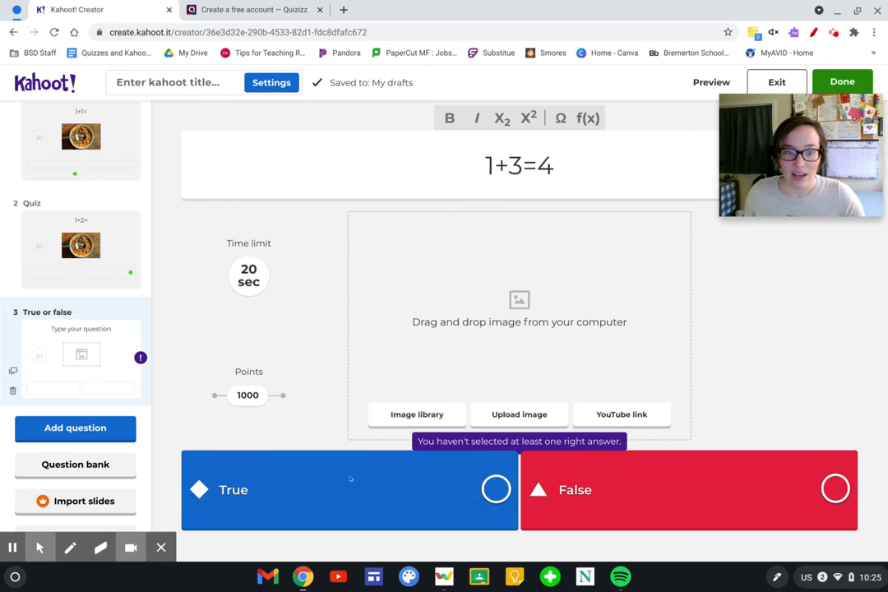
click(495, 489)
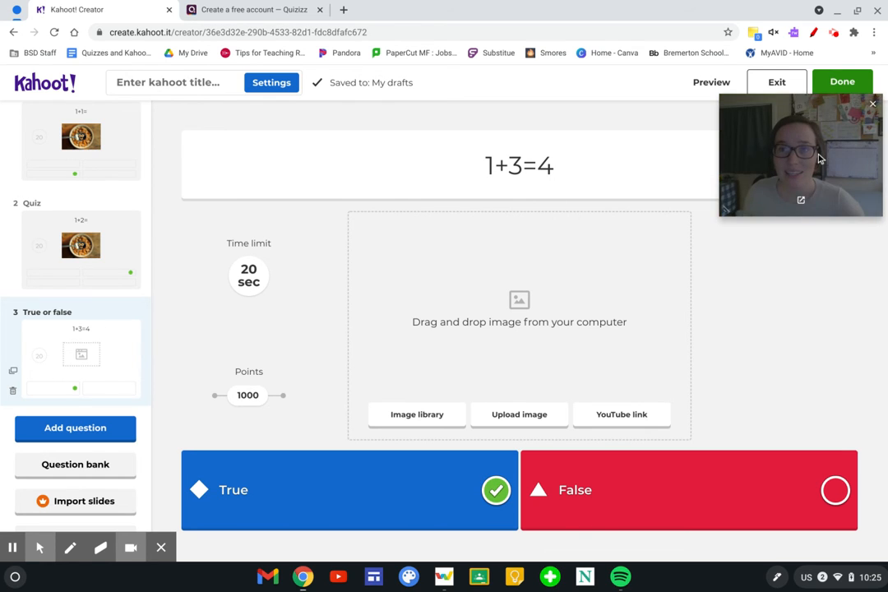
Enter "1-10 Addition" as the title in the kahoot summary.
drag(864, 177, 863, 273)
click(205, 73)
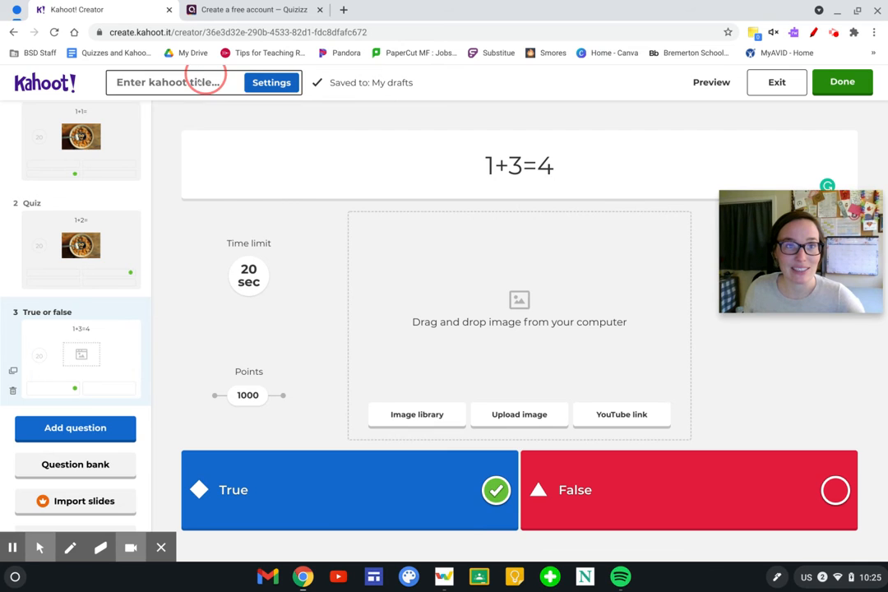
text(1)
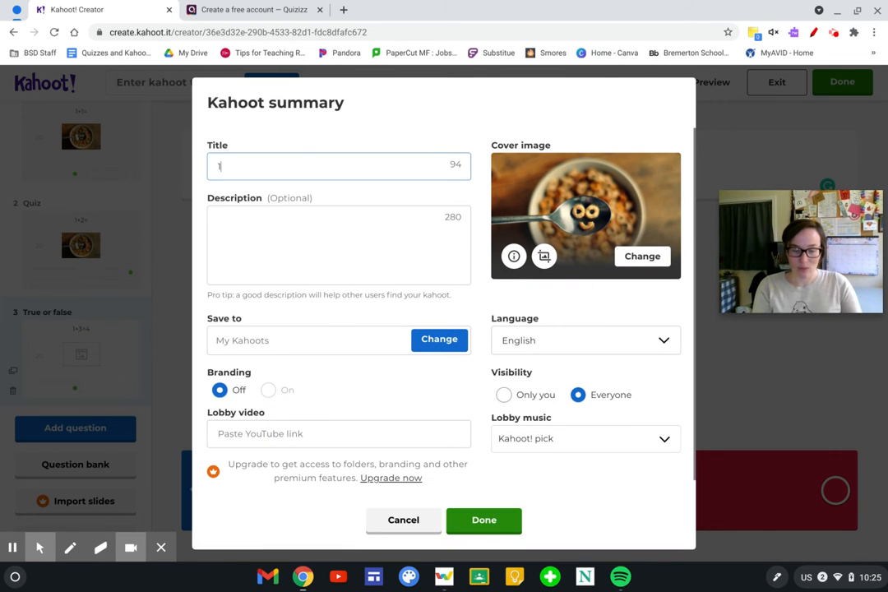
text(-10 Addition)
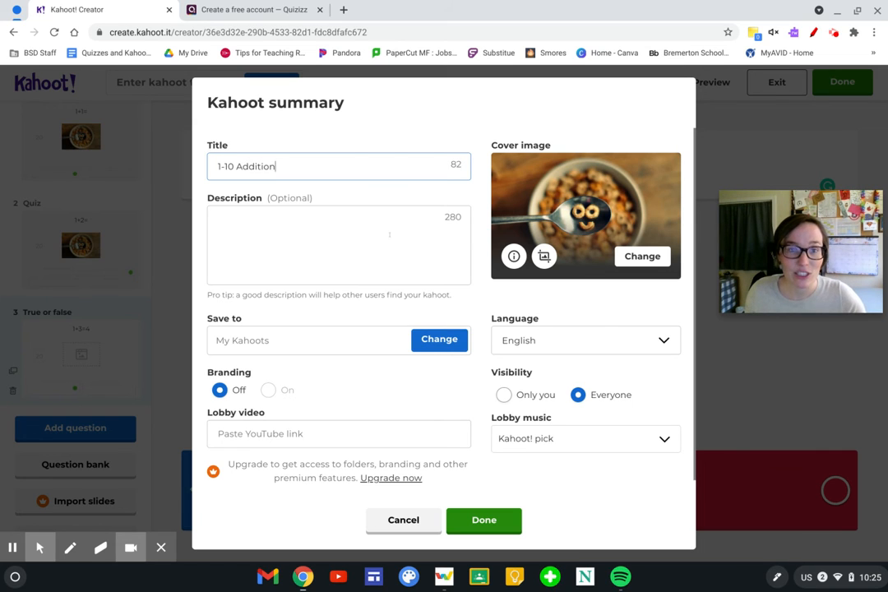
click(428, 264)
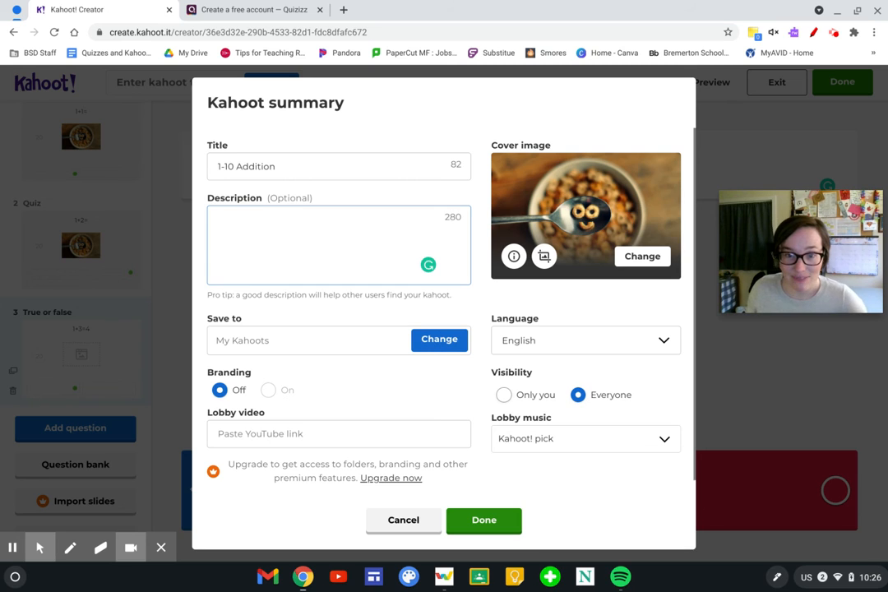
Look through the available lobby music choices in the kahoot summary, from Kahoot! pick to Halloween.
click(610, 443)
scroll(627, 320, down, 5)
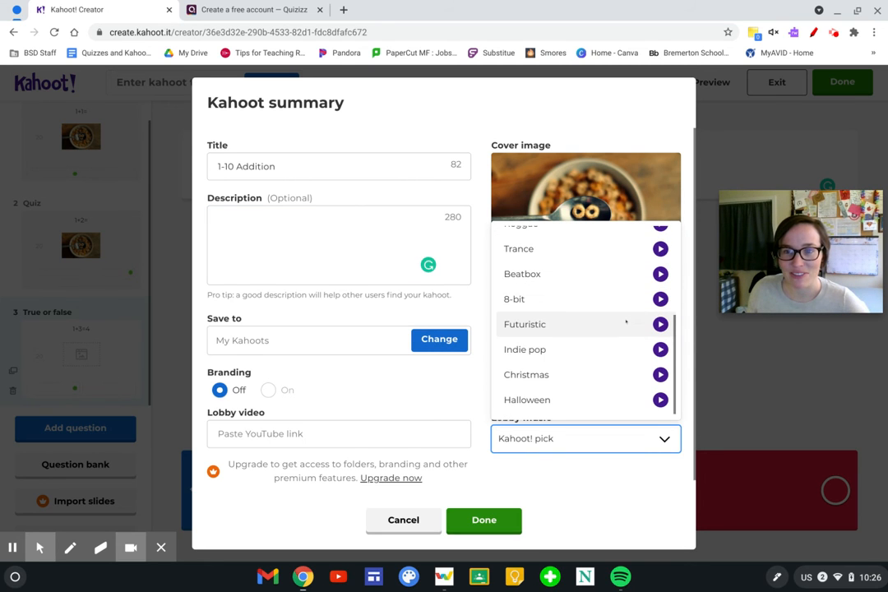
scroll(625, 322, up, 5)
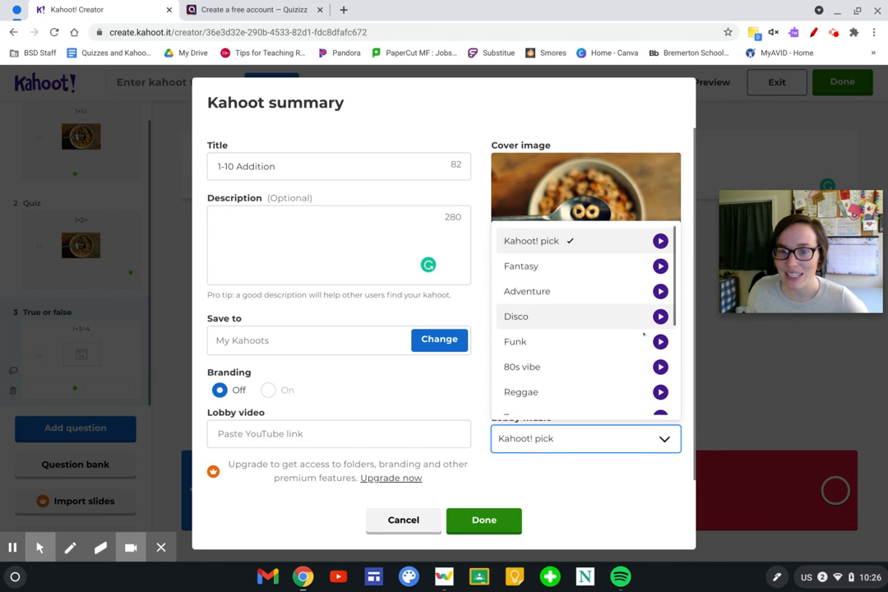
click(634, 498)
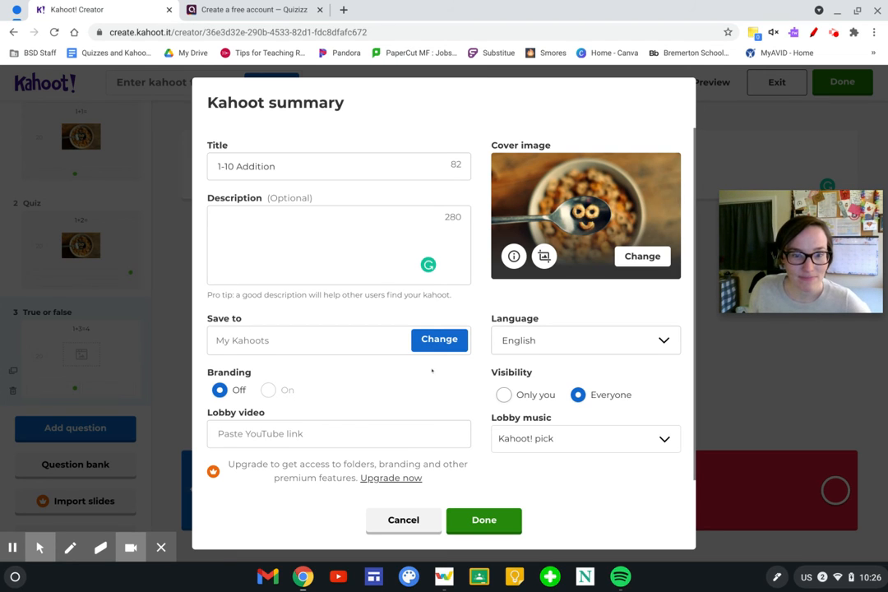
Save the kahoot summary settings and finish the kahoot, returning to the My Kahoots page.
click(477, 519)
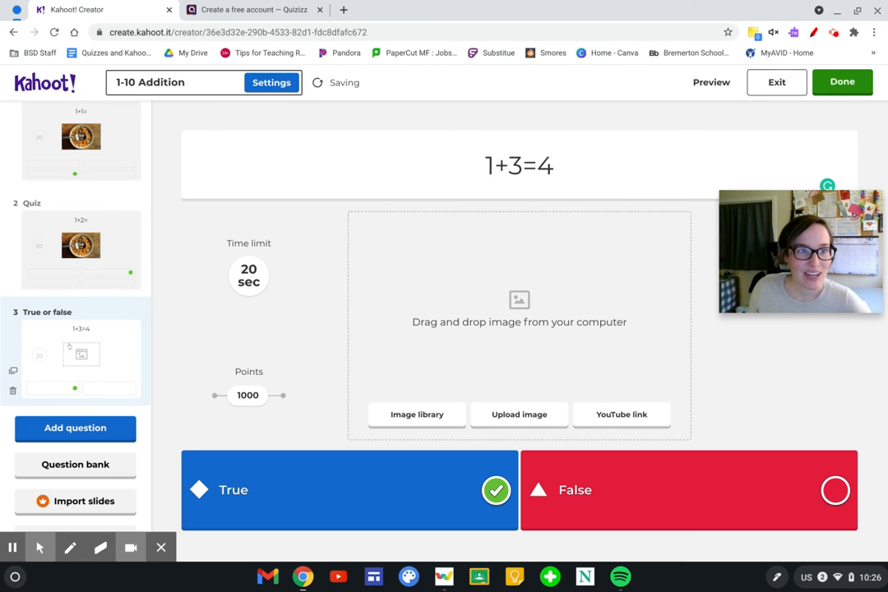
click(842, 83)
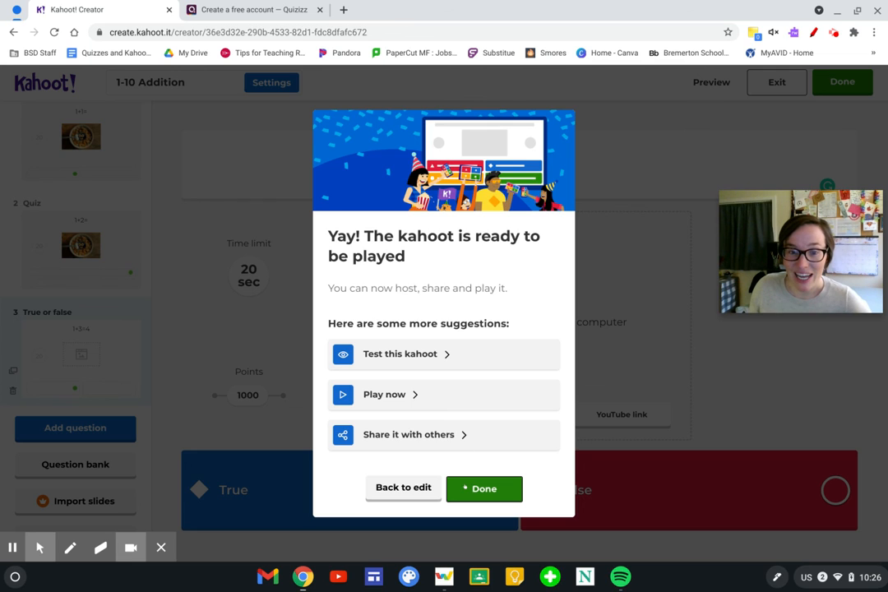
click(463, 489)
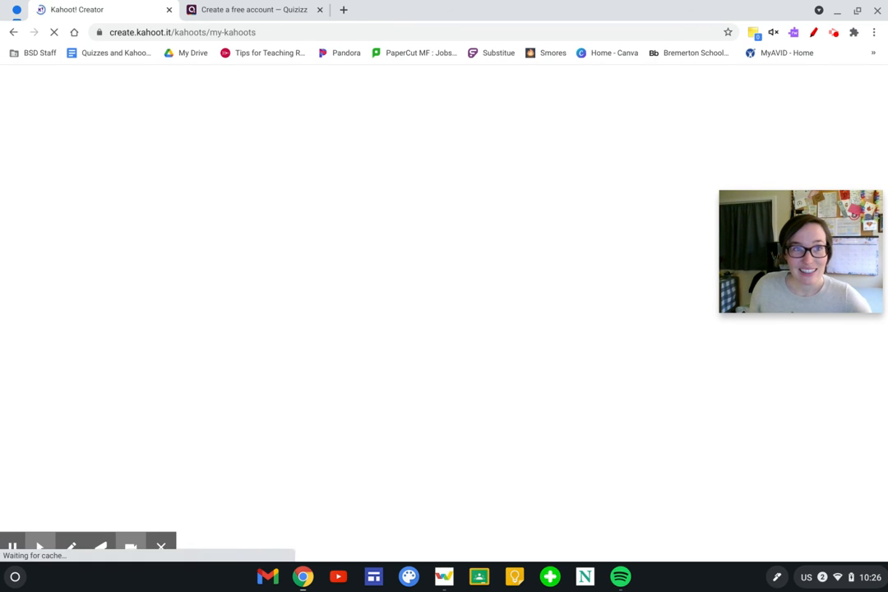